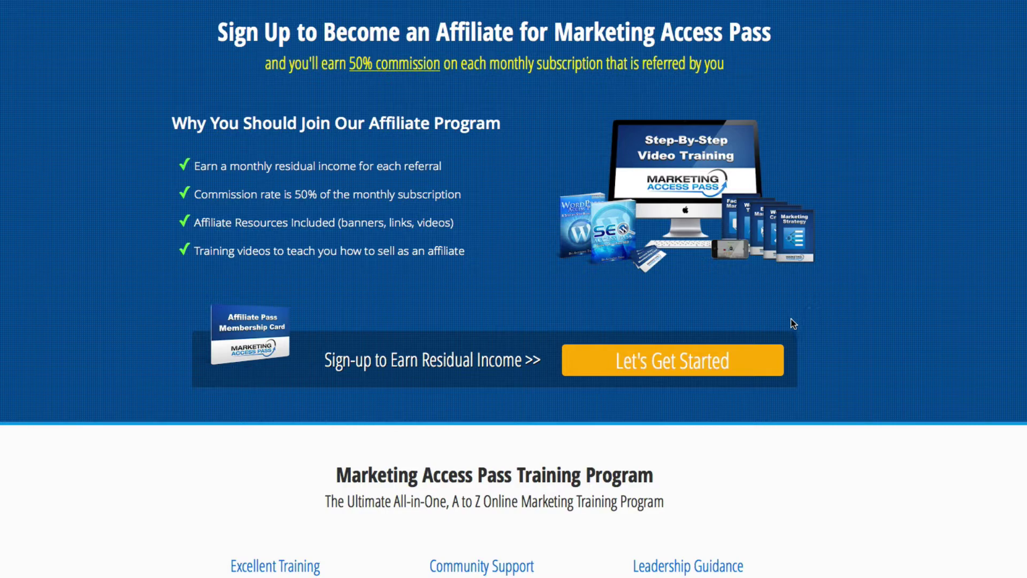
# Follow the footer's 'Affiliate Members Login' link to the affiliate members login page
pyautogui.scroll(-5, 792, 321)
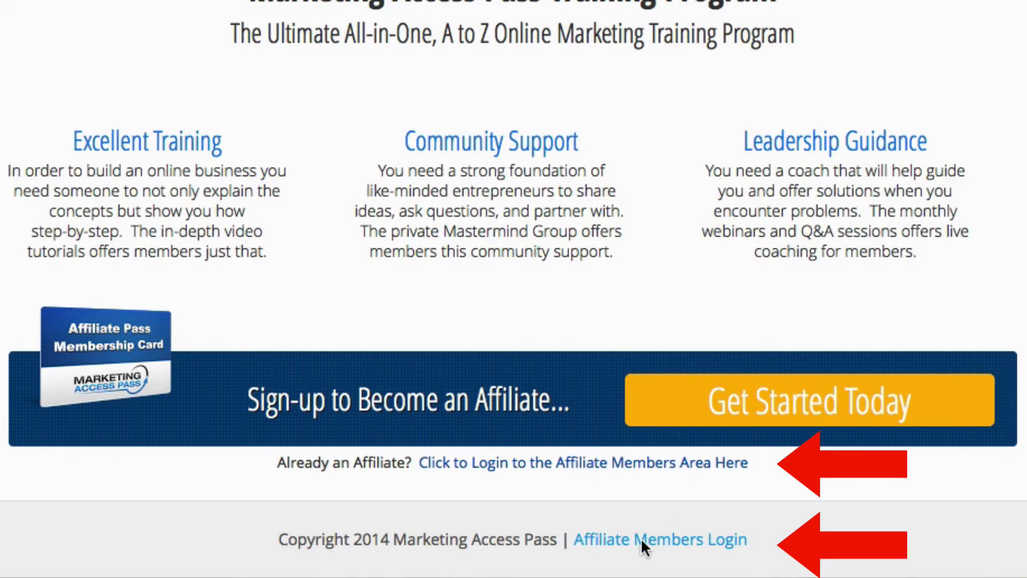
pyautogui.click(655, 542)
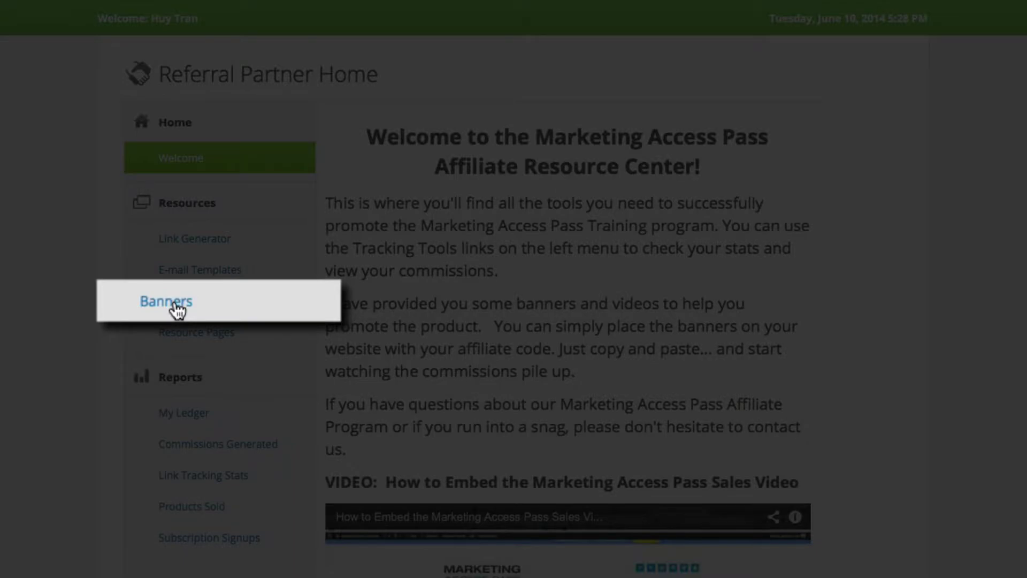
# Open Resources > Banners to list the 250x300 and 728X90 MAP banner templates
pyautogui.click(177, 306)
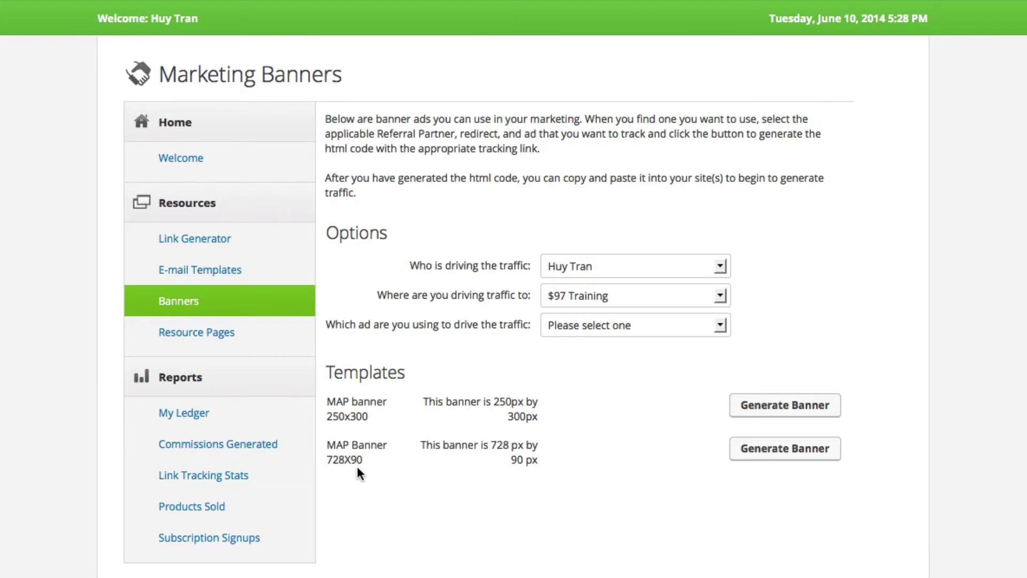
# Generate the 250x300 MAP banner's tracking HTML, copy the code, and close its popup
pyautogui.click(778, 412)
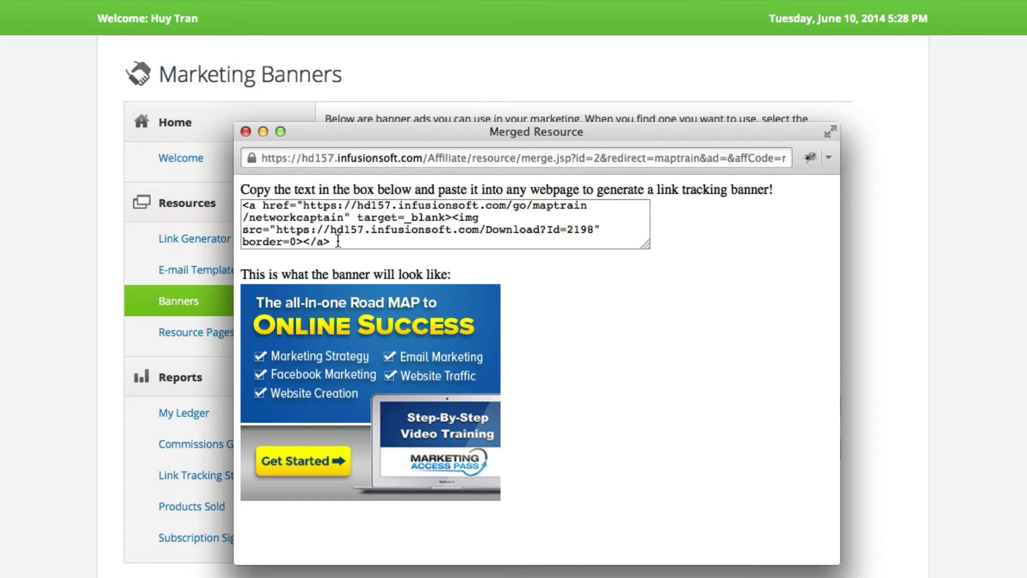
pyautogui.moveTo(338, 242); pyautogui.dragTo(238, 206)
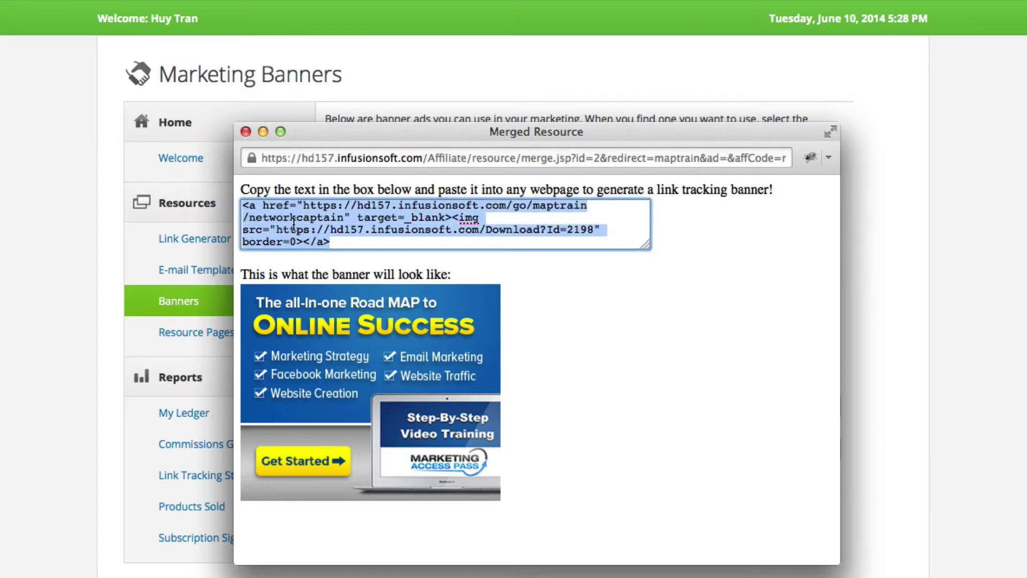
pyautogui.rightClick(293, 223)
pyautogui.click(329, 280)
pyautogui.press('super+w')
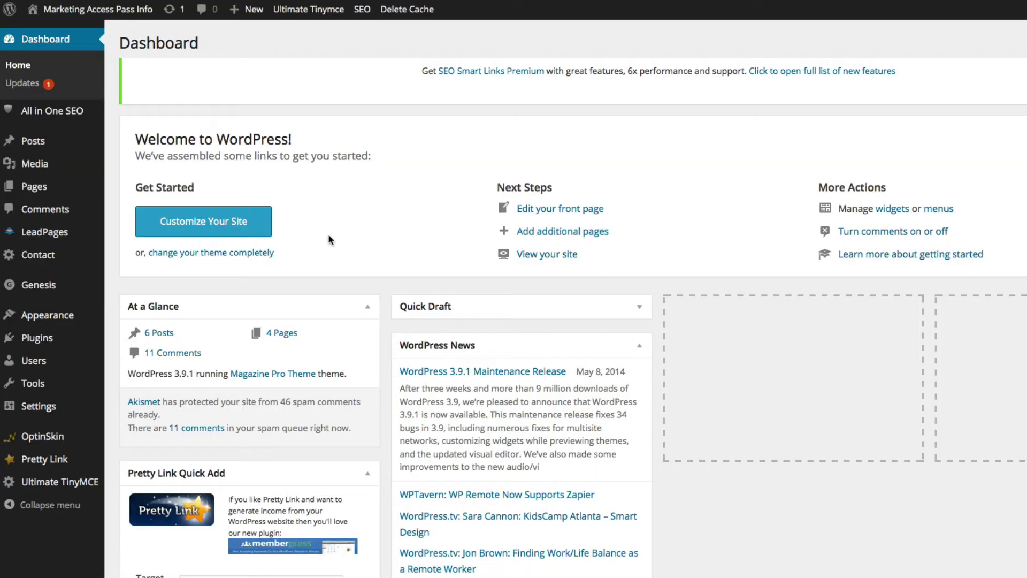
# Go to Appearance > Widgets and expand Primary Sidebar to show its Search, Text, Categories, OptinSkin and Tag Cloud widgets
pyautogui.moveTo(72, 321)
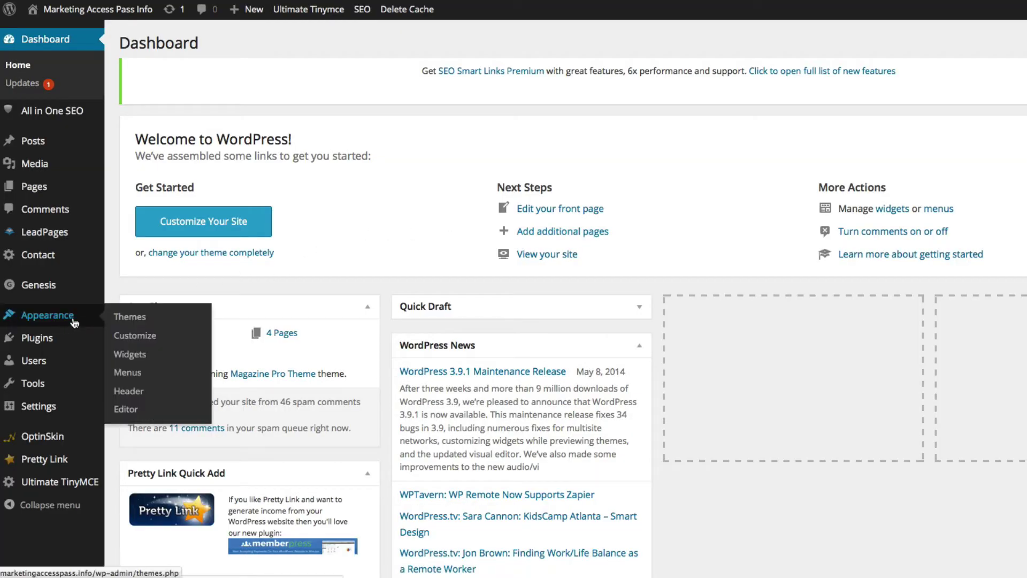
pyautogui.click(141, 357)
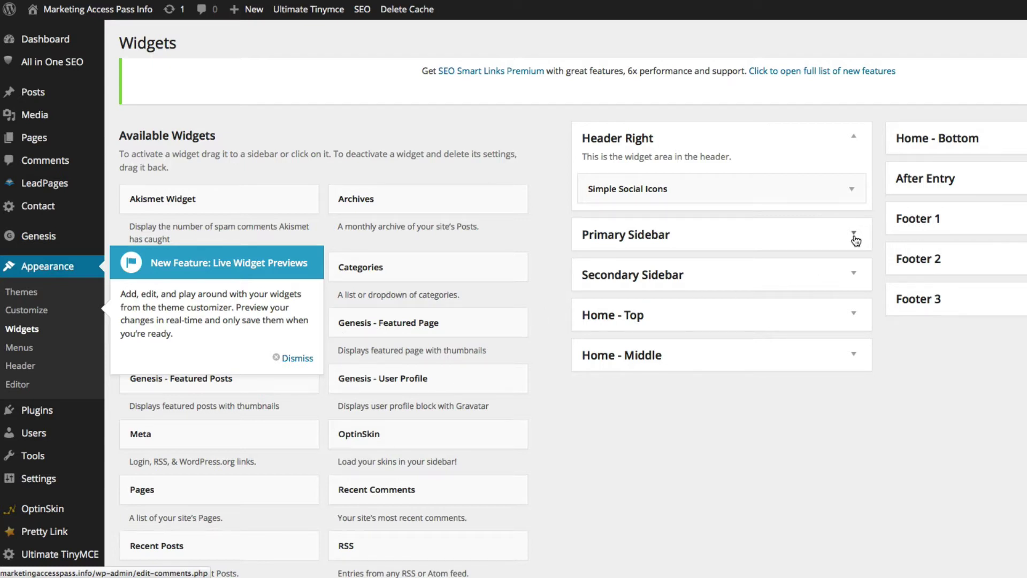
pyautogui.click(854, 237)
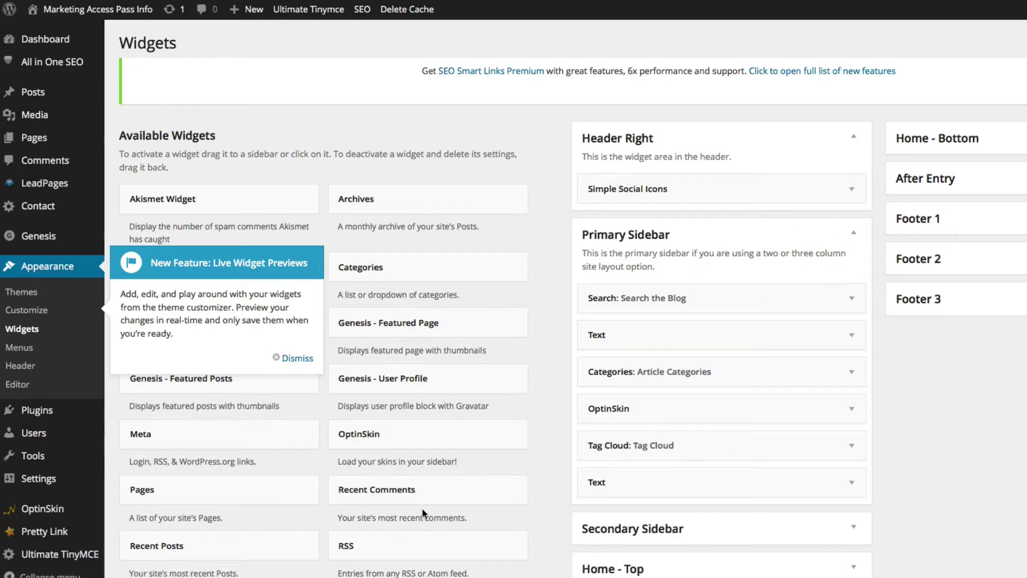
# Drop a Text widget into Primary Sidebar, paste the 250x300 banner HTML into it, and save
pyautogui.scroll(-3, 422, 508)
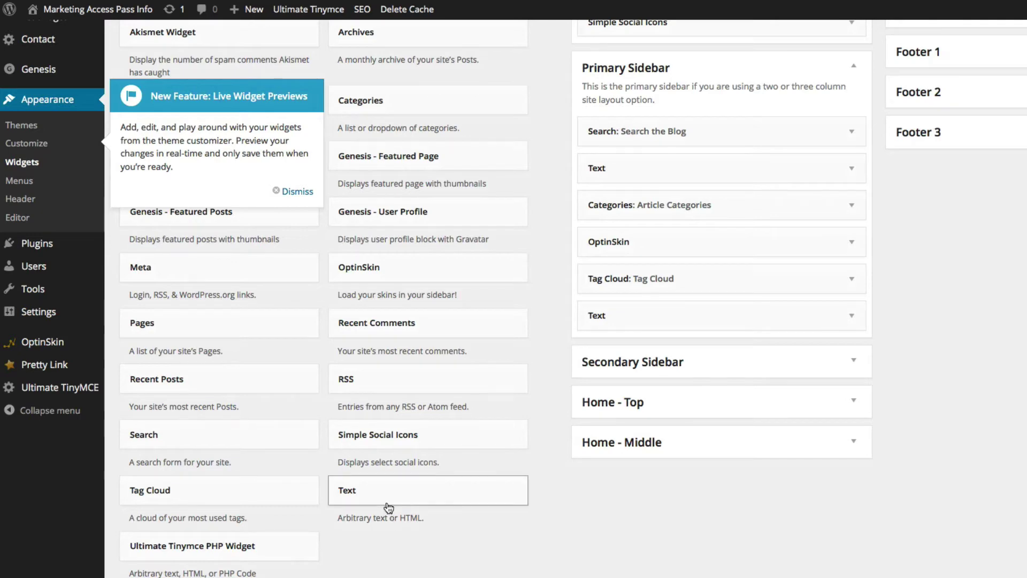
pyautogui.moveTo(387, 505); pyautogui.dragTo(642, 348)
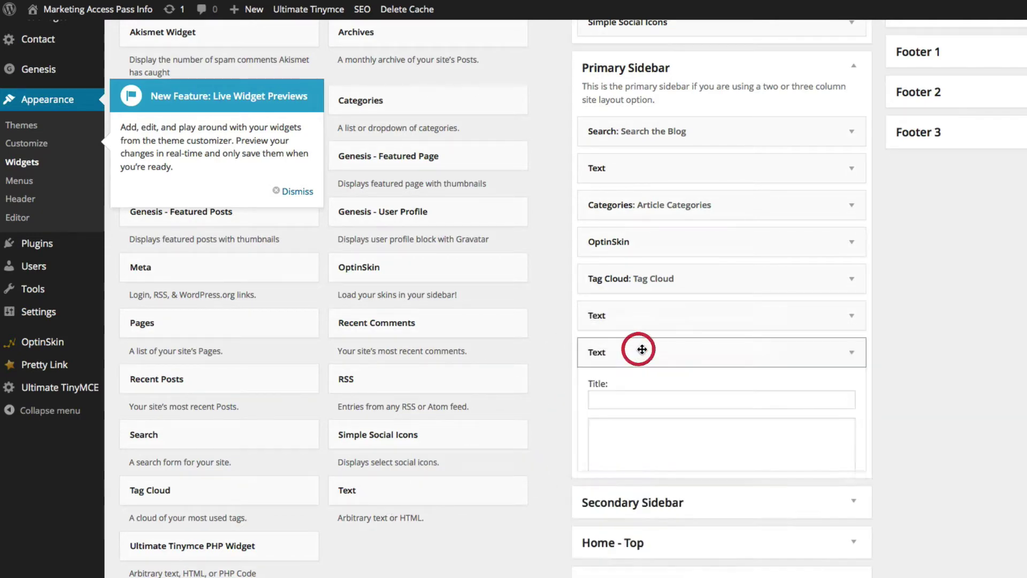
pyautogui.click(645, 459)
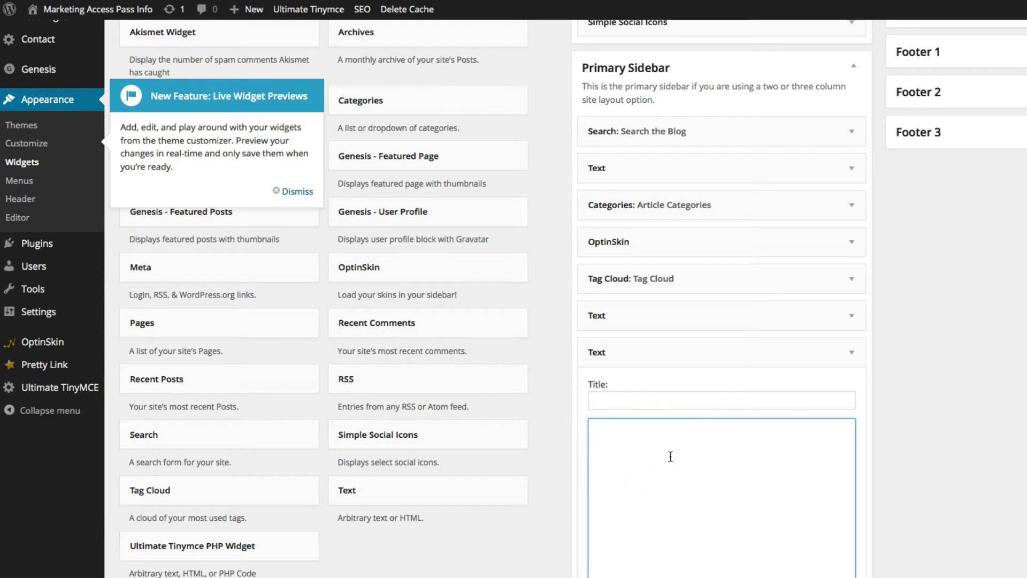
pyautogui.scroll(-3, 658, 455)
pyautogui.rightClick(621, 323)
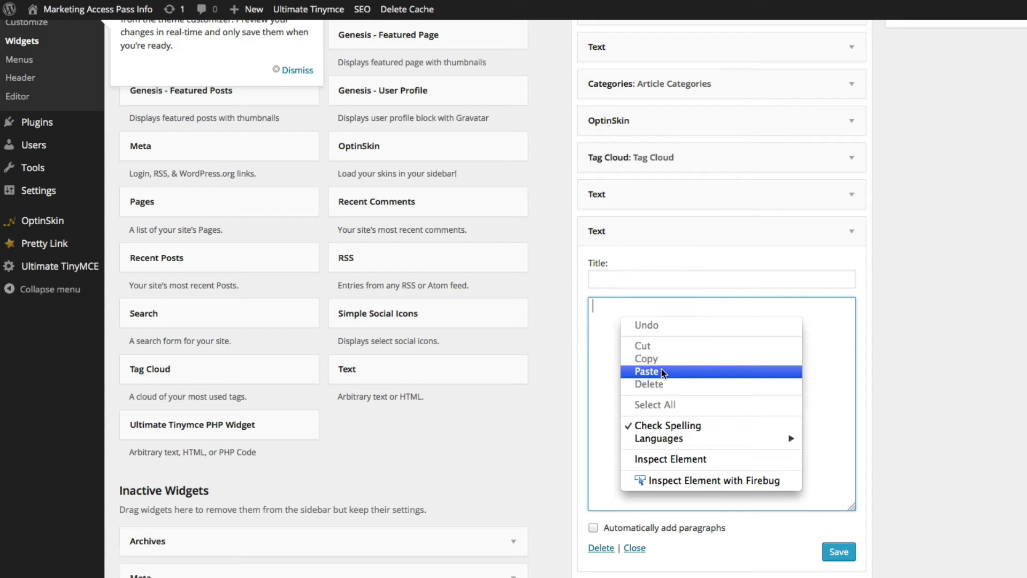
pyautogui.click(663, 373)
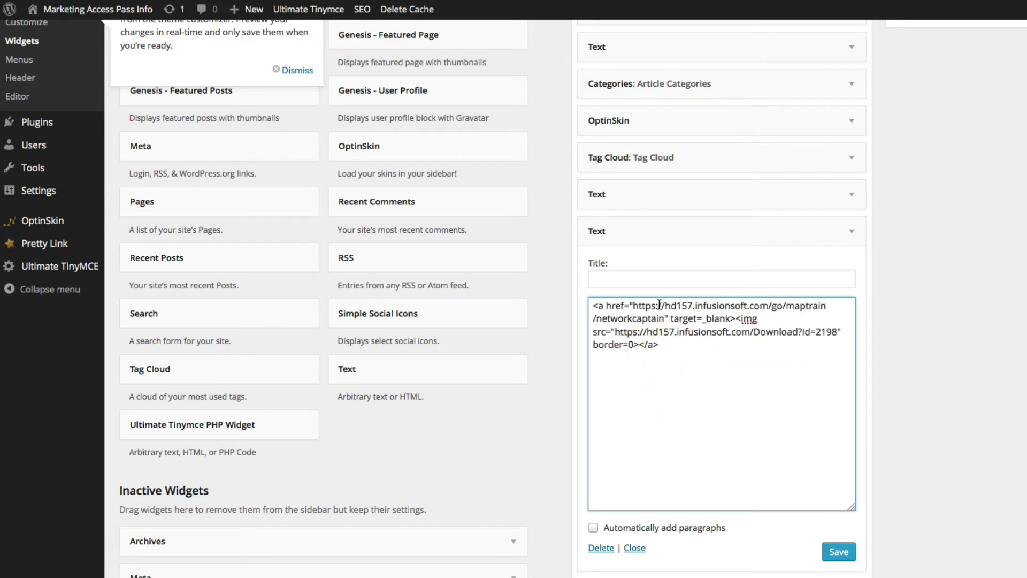
pyautogui.click(653, 282)
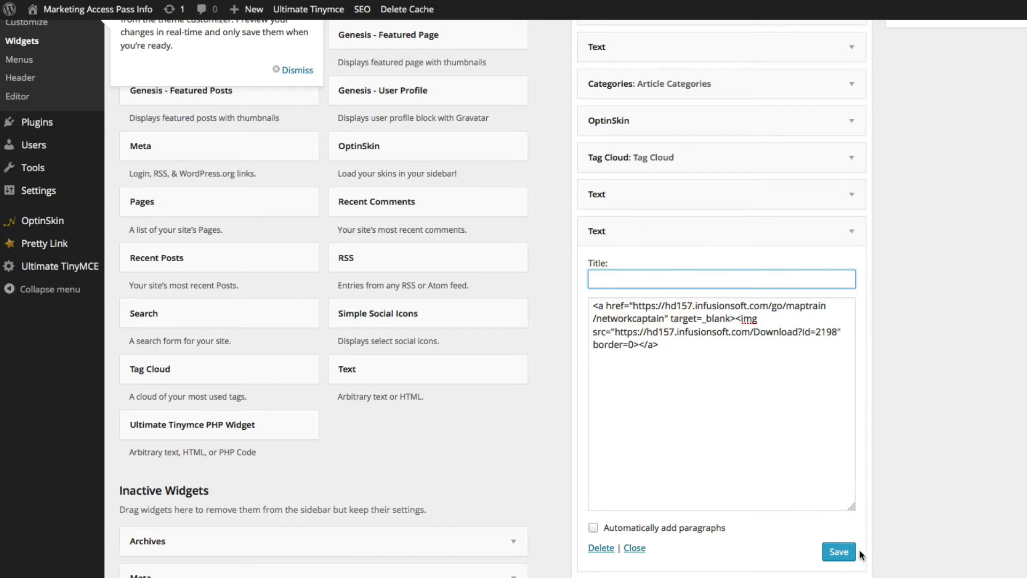
pyautogui.click(832, 556)
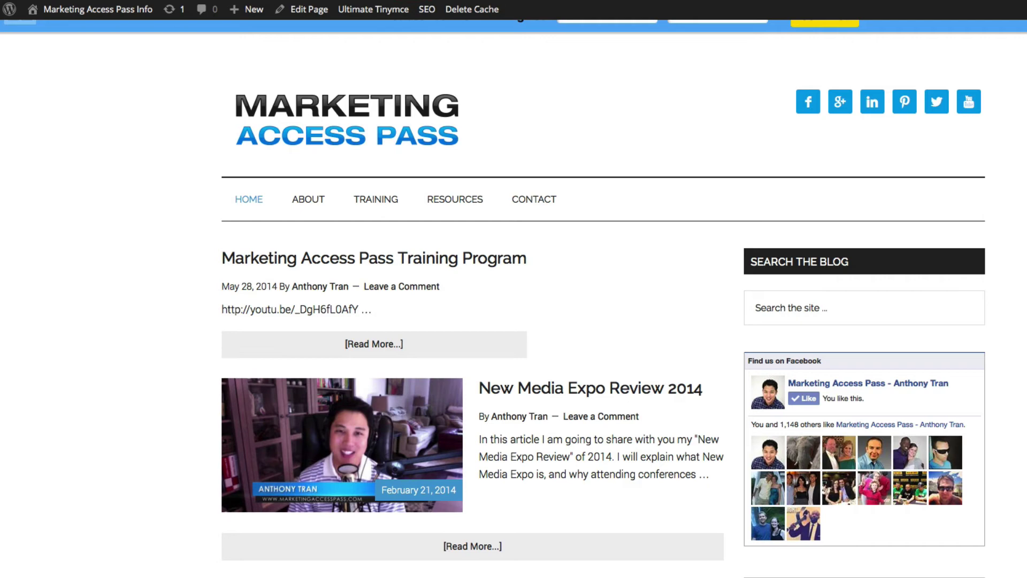
# Follow the new sidebar banner, then the Online Success ad, through to the training sales page
pyautogui.scroll(-15, 614, 96)
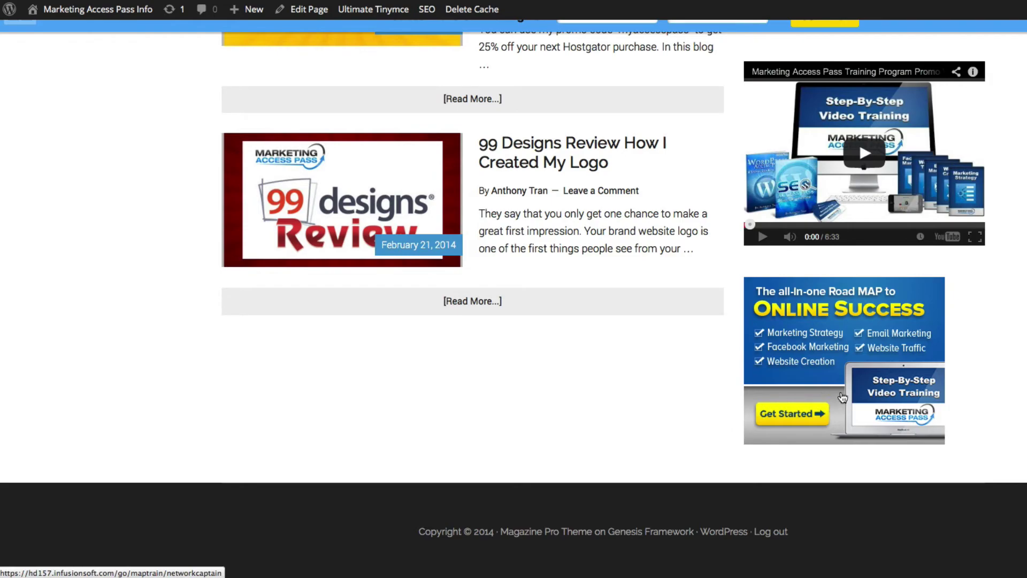
pyautogui.click(841, 392)
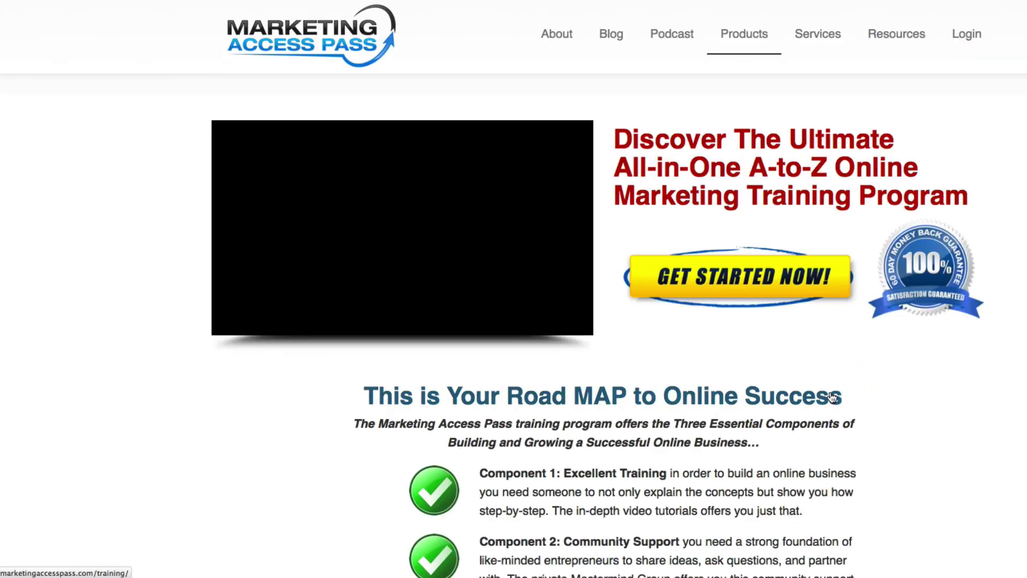
pyautogui.click(240, 316)
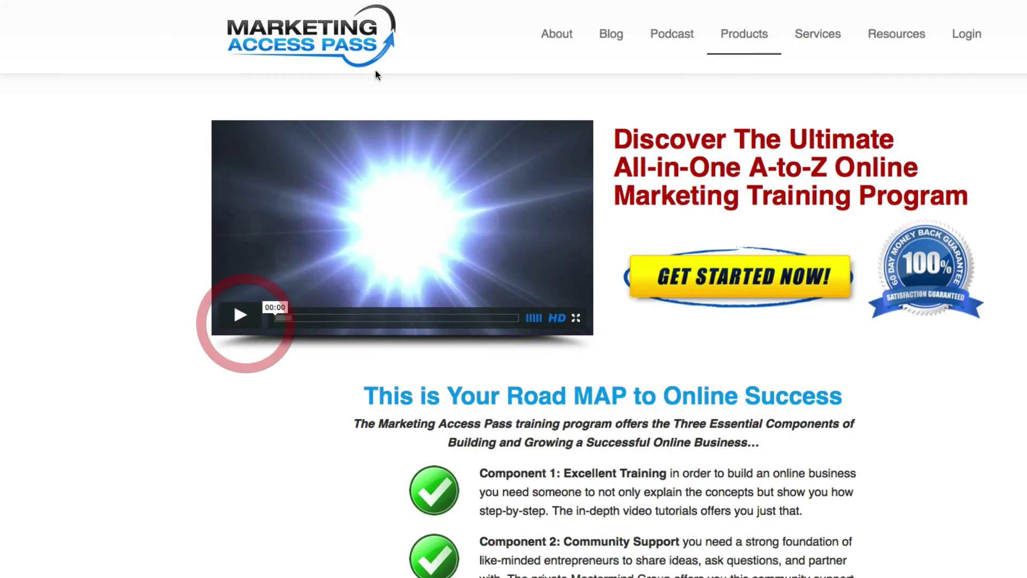
pyautogui.hotkey('alt', 'Left')
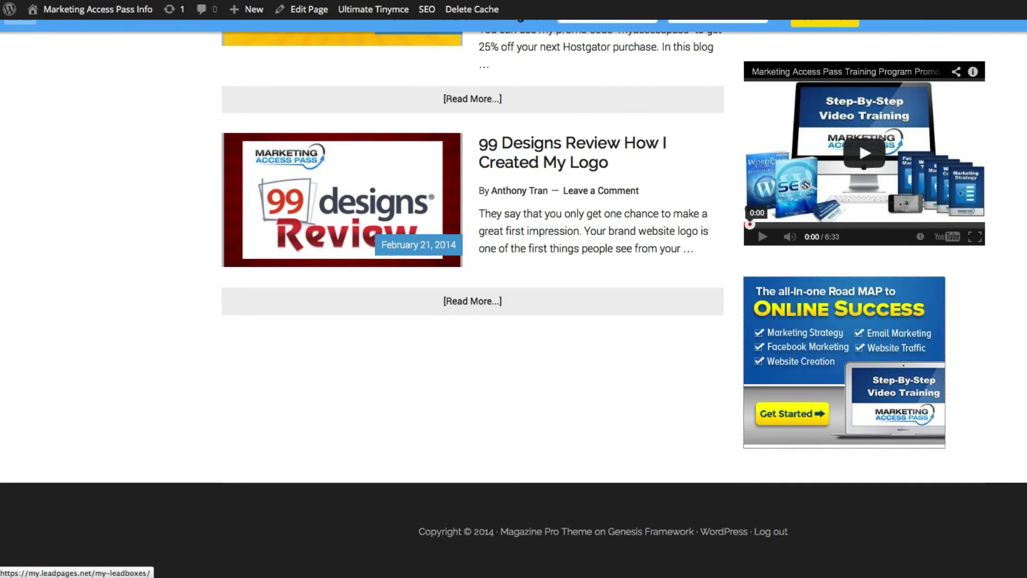
pyautogui.click(775, 293)
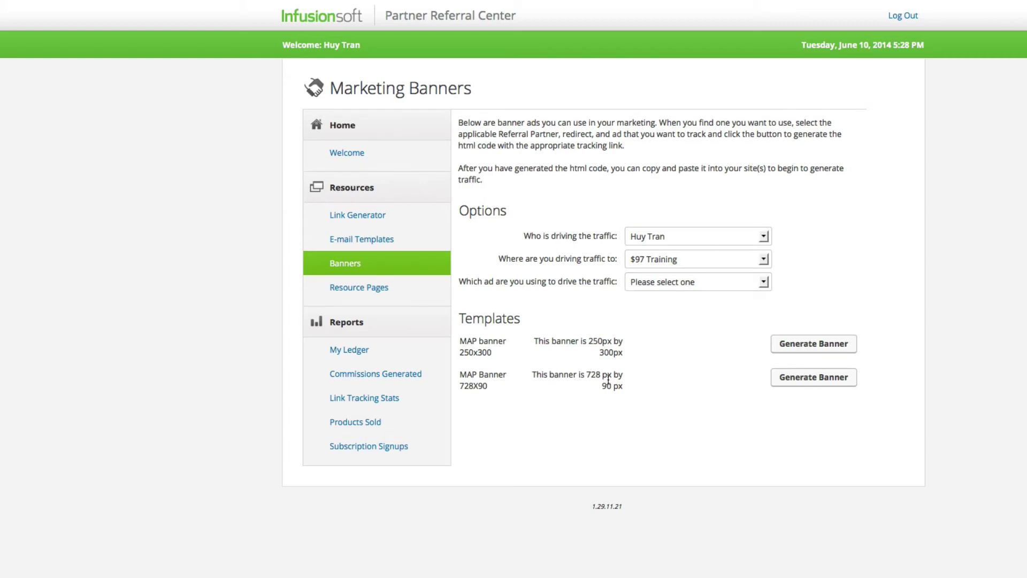
# Generate the tracking HTML for MAP Banner 728X90 and copy it from the popup
pyautogui.click(798, 380)
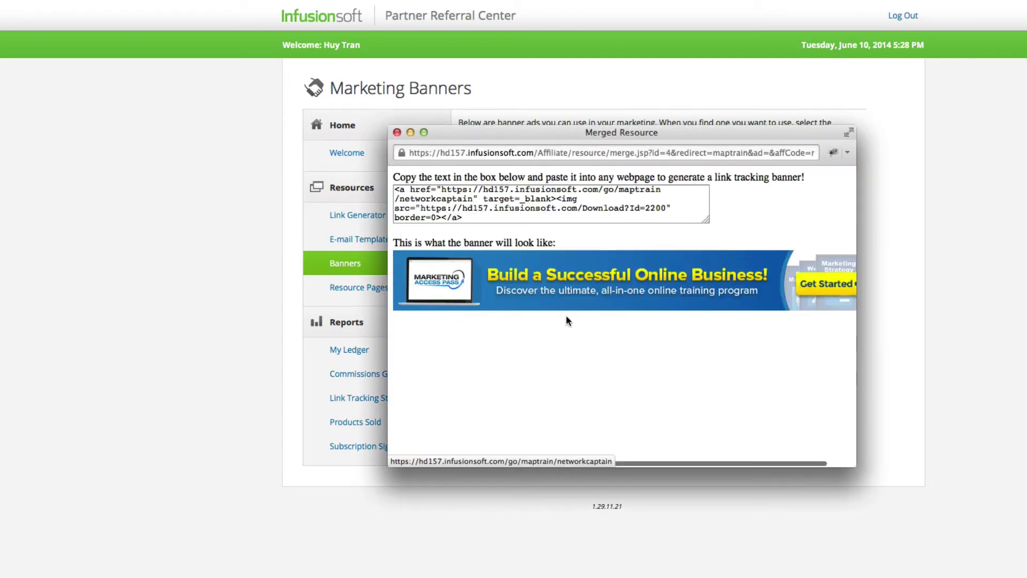
pyautogui.moveTo(493, 221); pyautogui.dragTo(394, 188)
pyautogui.rightClick(440, 201)
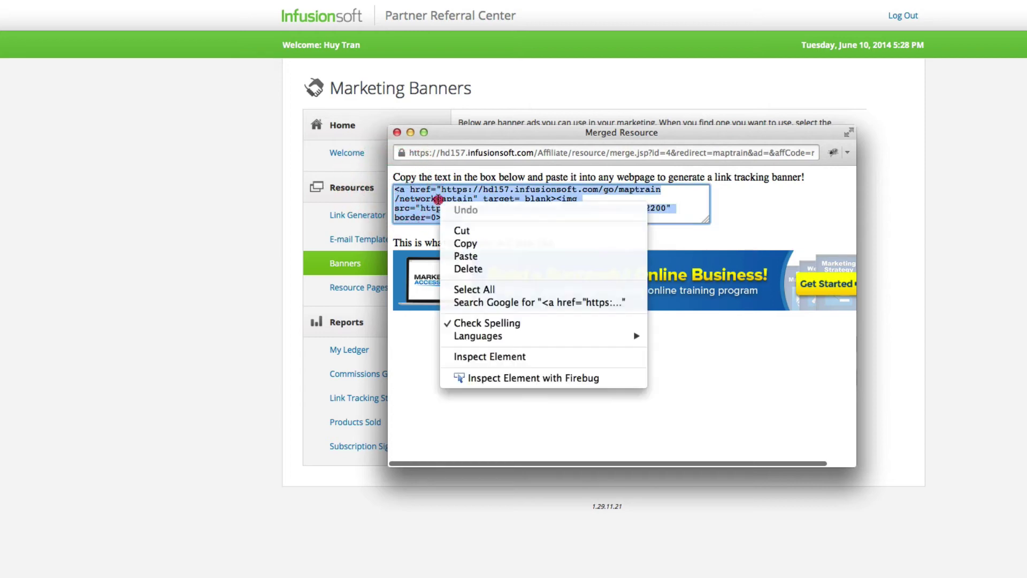
pyautogui.click(464, 243)
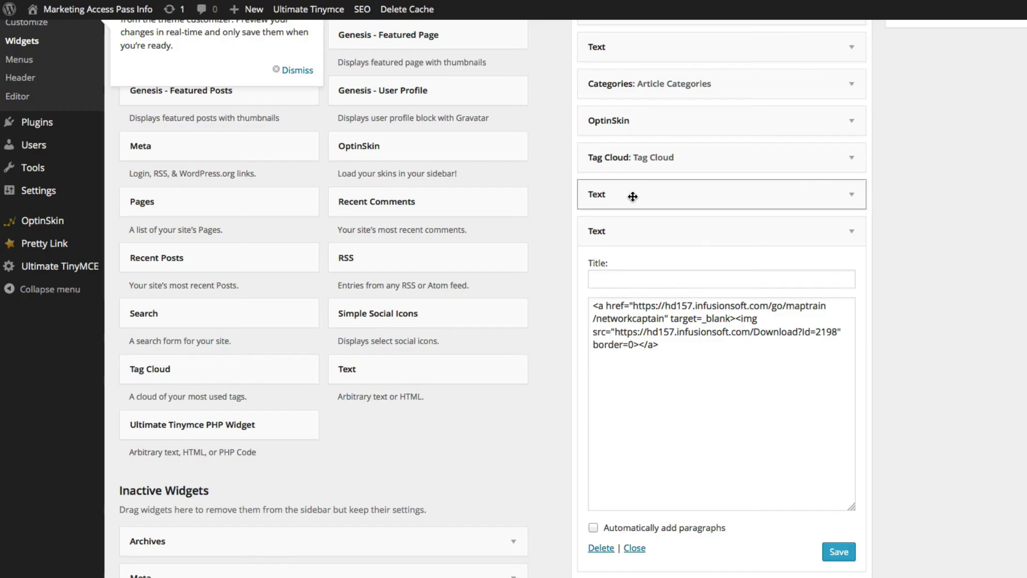
# Add a Text widget to Header Right and paste the 728X90 banner code into it
pyautogui.scroll(5, 798, 256)
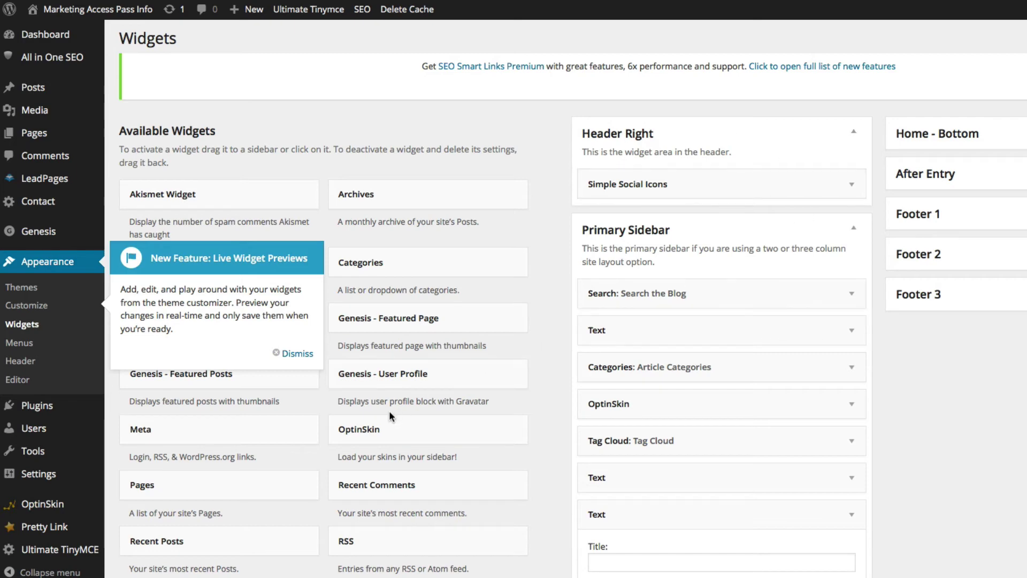
pyautogui.scroll(-5, 389, 410)
pyautogui.scroll(1, 407, 401)
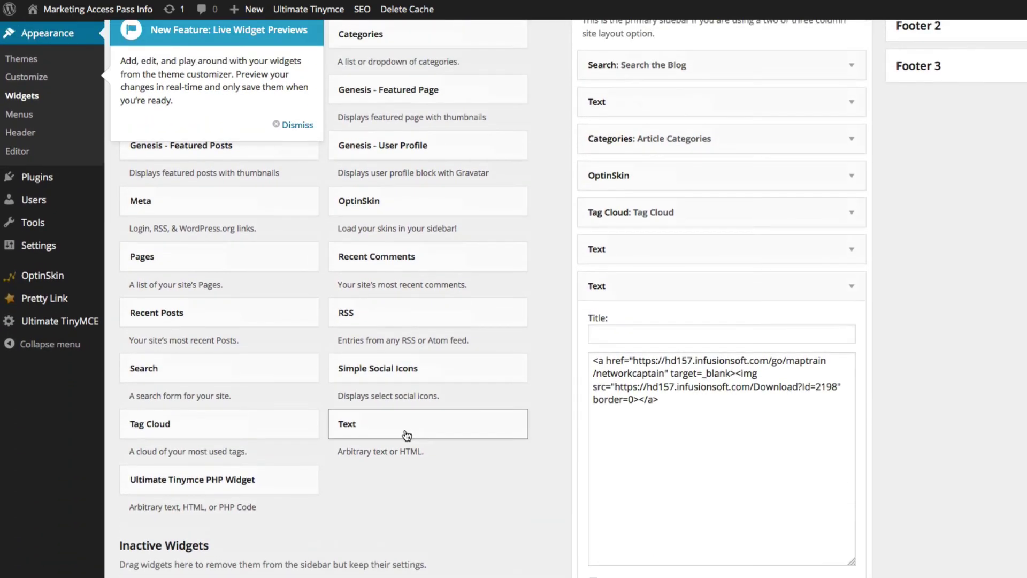
pyautogui.moveTo(408, 436); pyautogui.dragTo(662, 183)
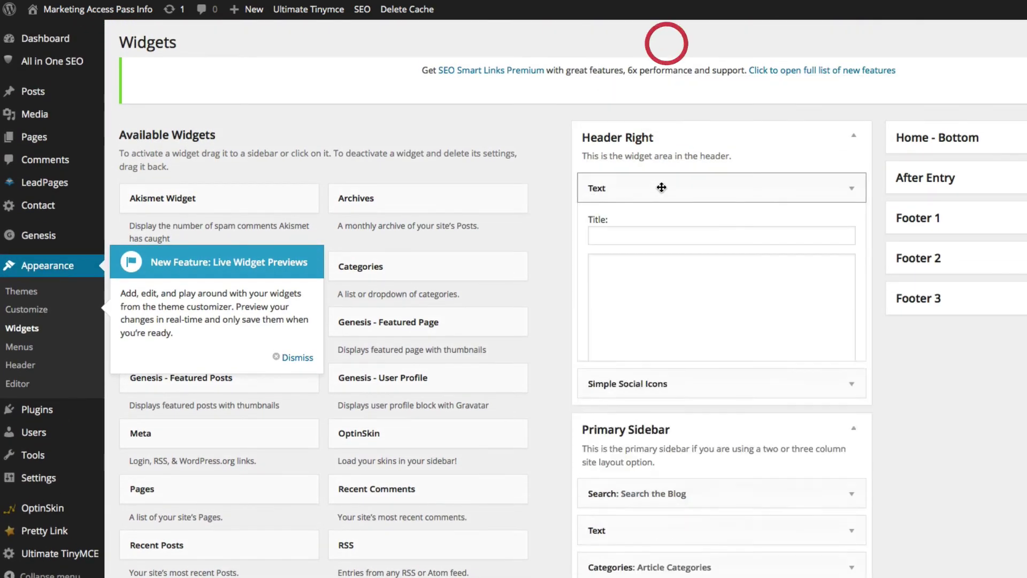
pyautogui.click(635, 270)
pyautogui.rightClick(635, 274)
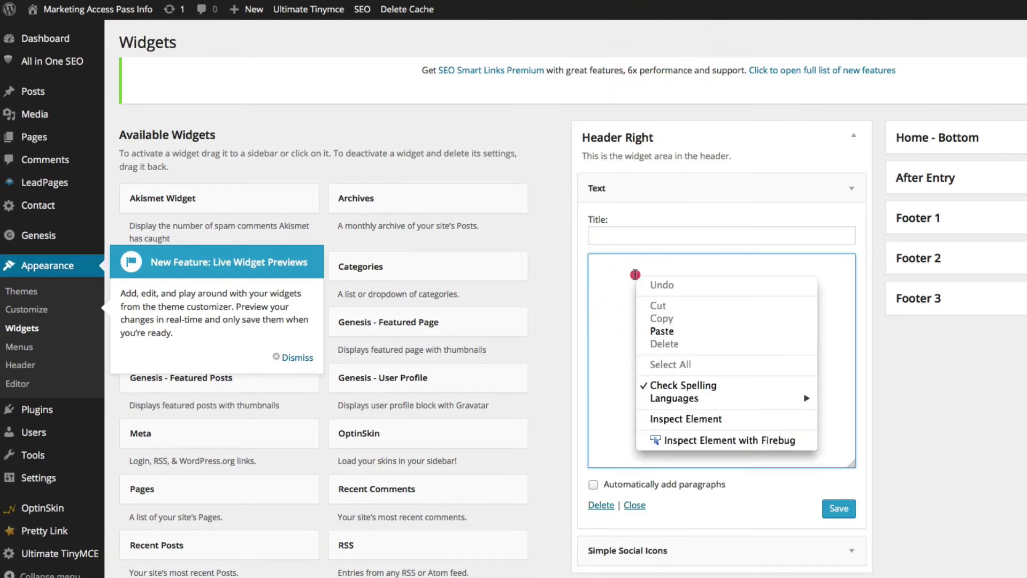
pyautogui.click(675, 331)
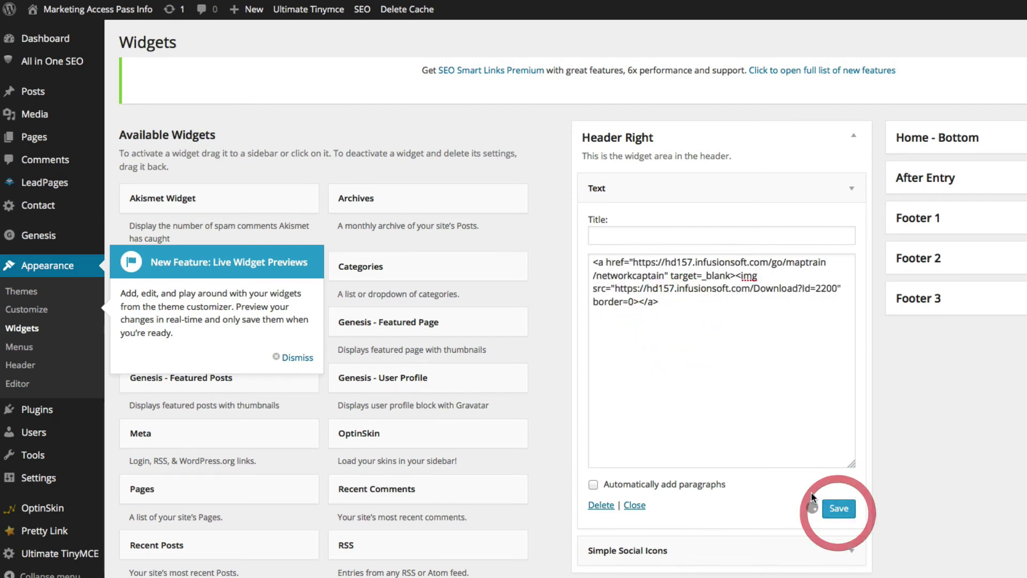
# Move Simple Social Icons to the top of Primary Sidebar and save the header banner widget
pyautogui.scroll(-4, 791, 482)
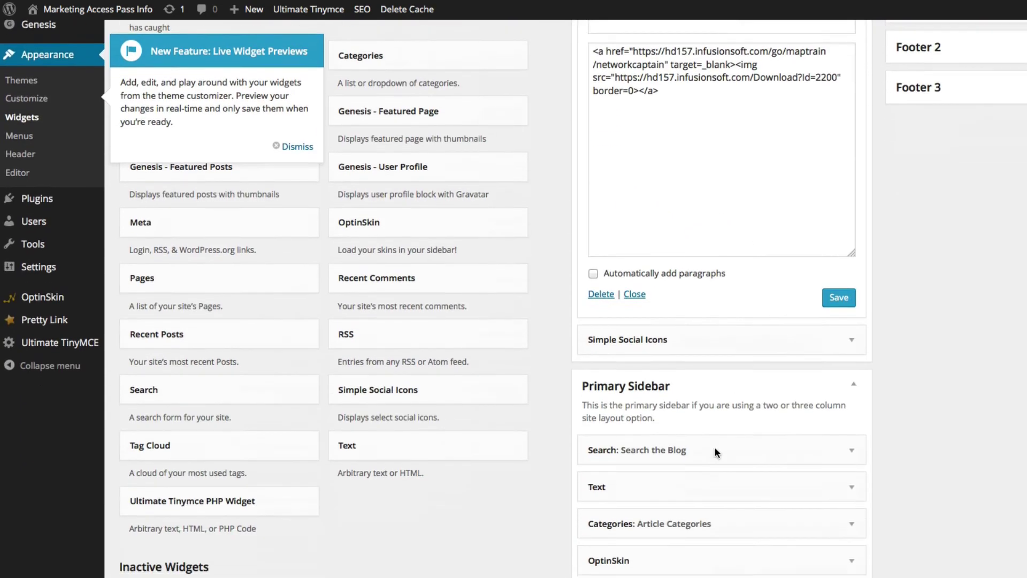
pyautogui.scroll(-1, 696, 407)
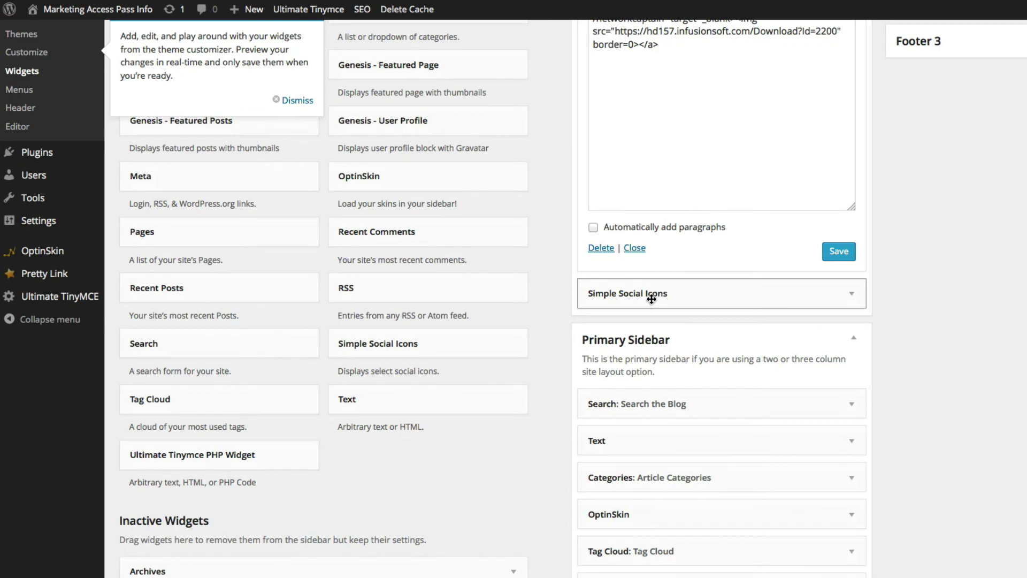
pyautogui.moveTo(651, 293); pyautogui.dragTo(657, 395)
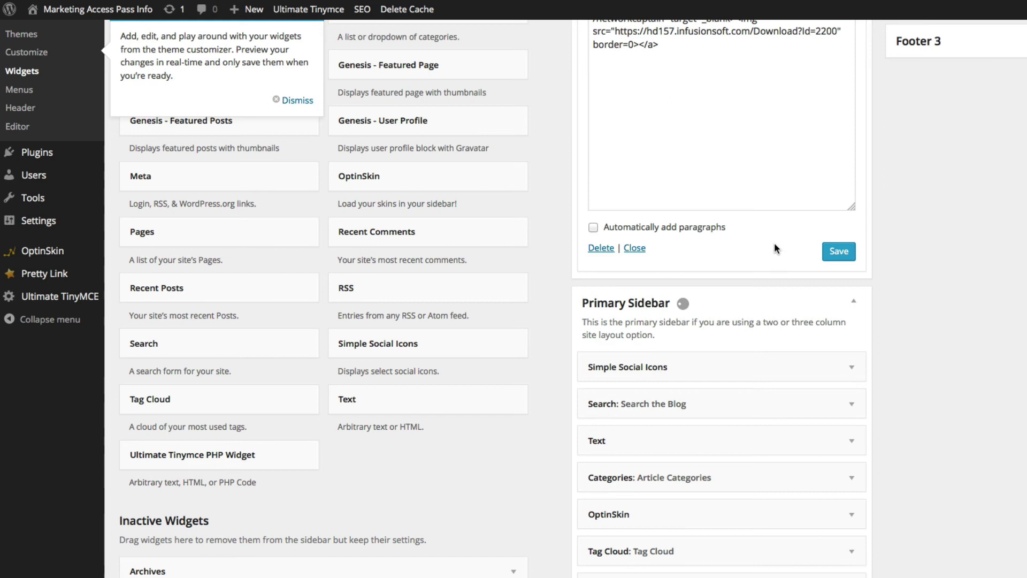
pyautogui.click(839, 253)
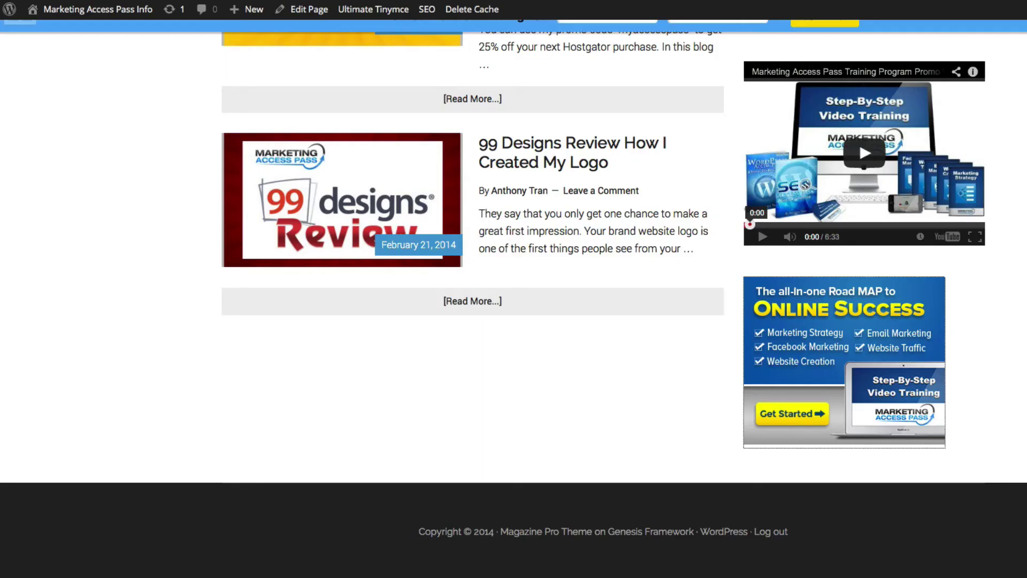
pyautogui.scroll(20, 686, 84)
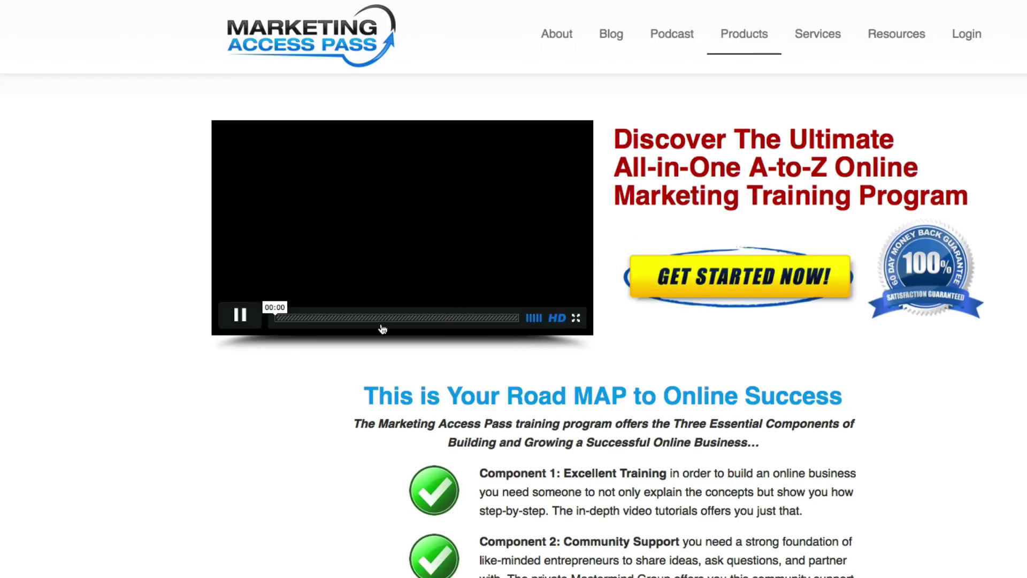
pyautogui.click(249, 321)
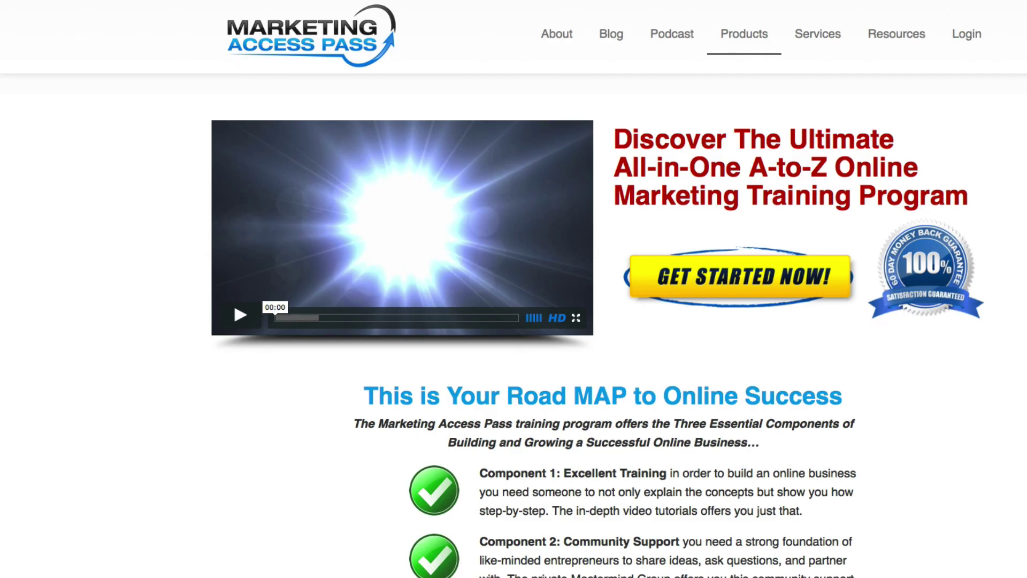
pyautogui.hotkey('alt', 'Left')
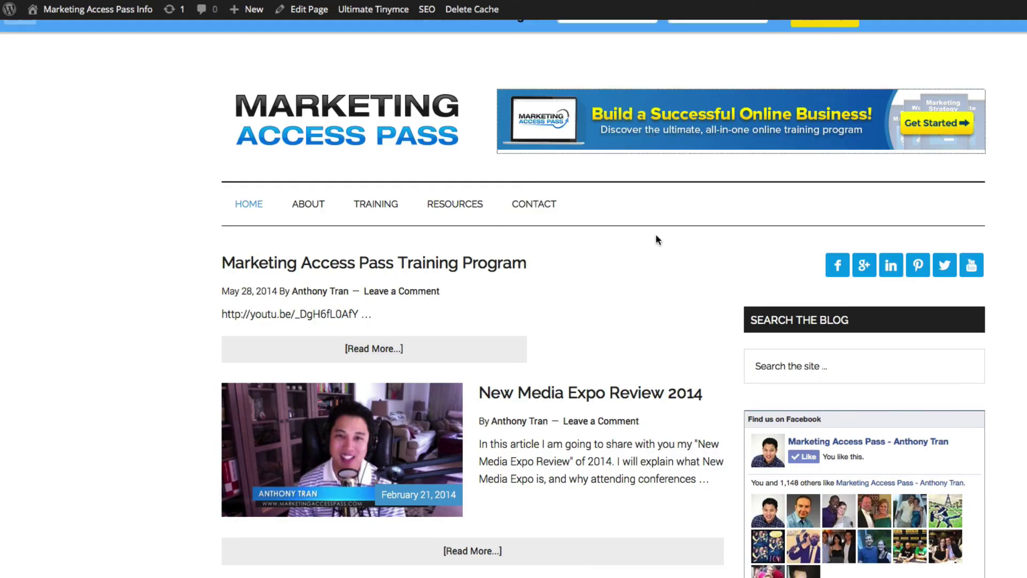
pyautogui.click(671, 231)
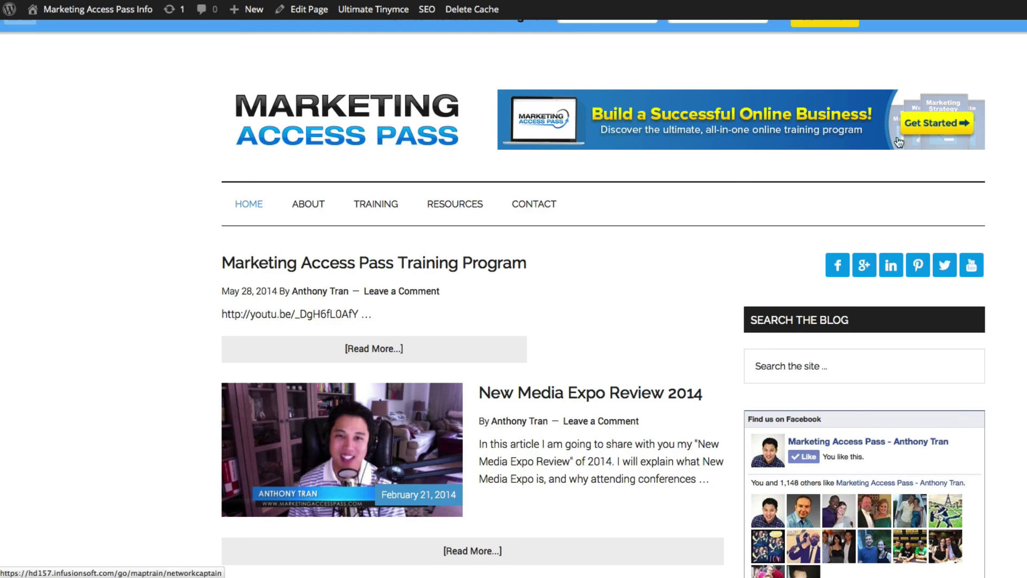
pyautogui.scroll(-6, 818, 268)
pyautogui.scroll(-10, 818, 272)
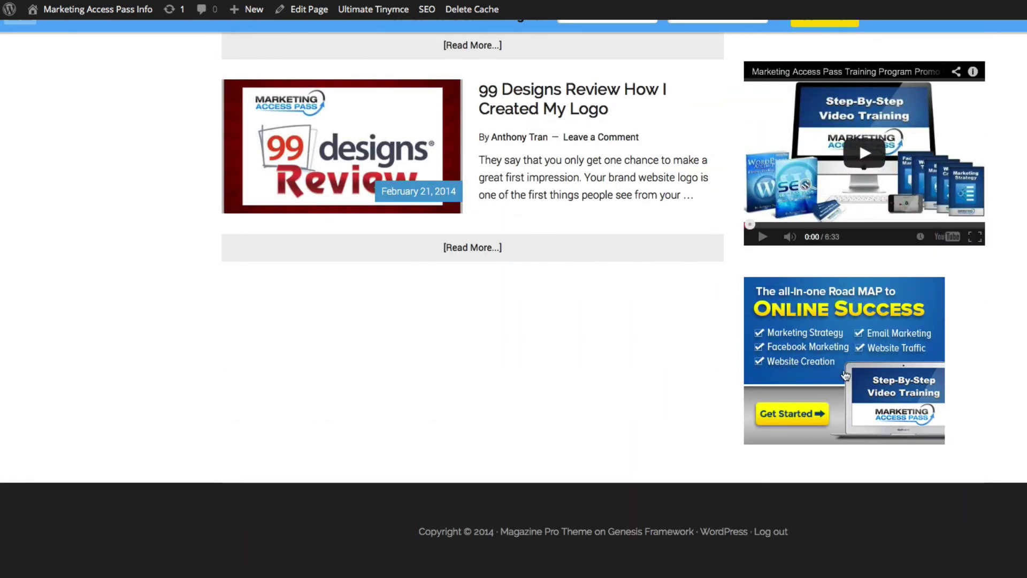